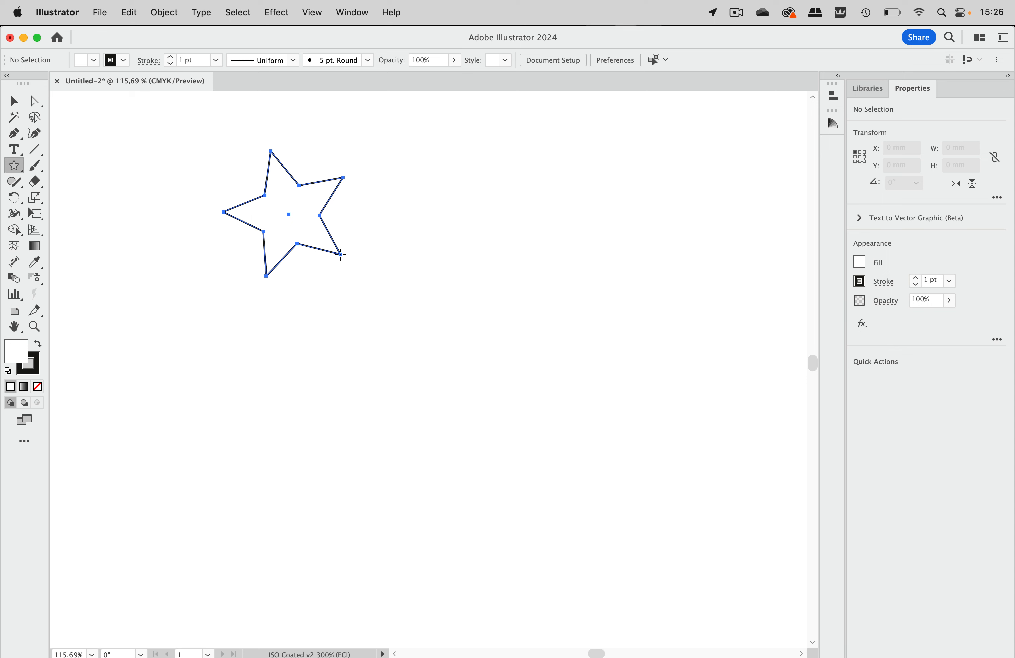
# Draw a nine-pointed star about 55 by 54 mm near the artboard's upper left and reduce it to five points.
pyautogui.moveTo(340, 255); pyautogui.dragTo(341, 256)
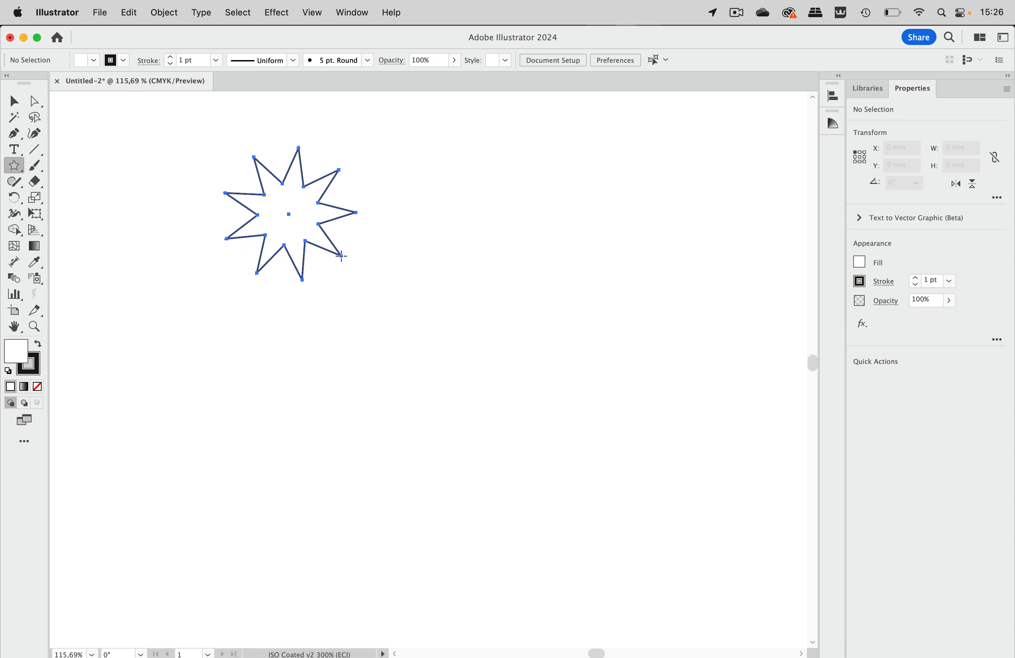
pyautogui.moveTo(341, 256)
pyautogui.mouseDown()
pyautogui.moveTo(422, 330)
pyautogui.moveTo(336, 264)
pyautogui.moveTo(366, 283)
pyautogui.mouseUp()
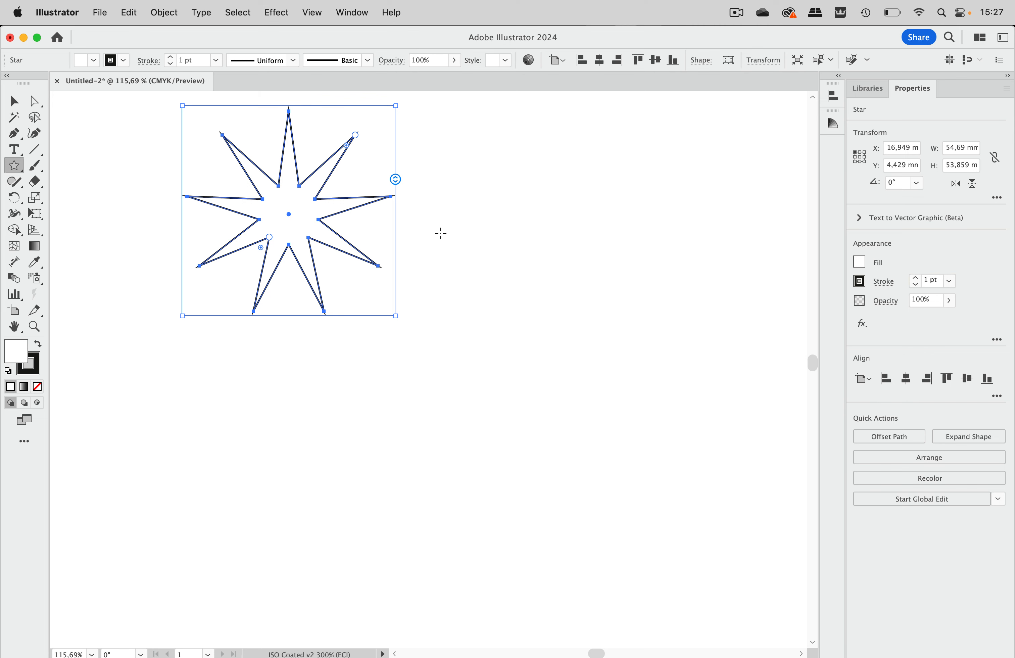
pyautogui.moveTo(397, 180); pyautogui.dragTo(395, 139)
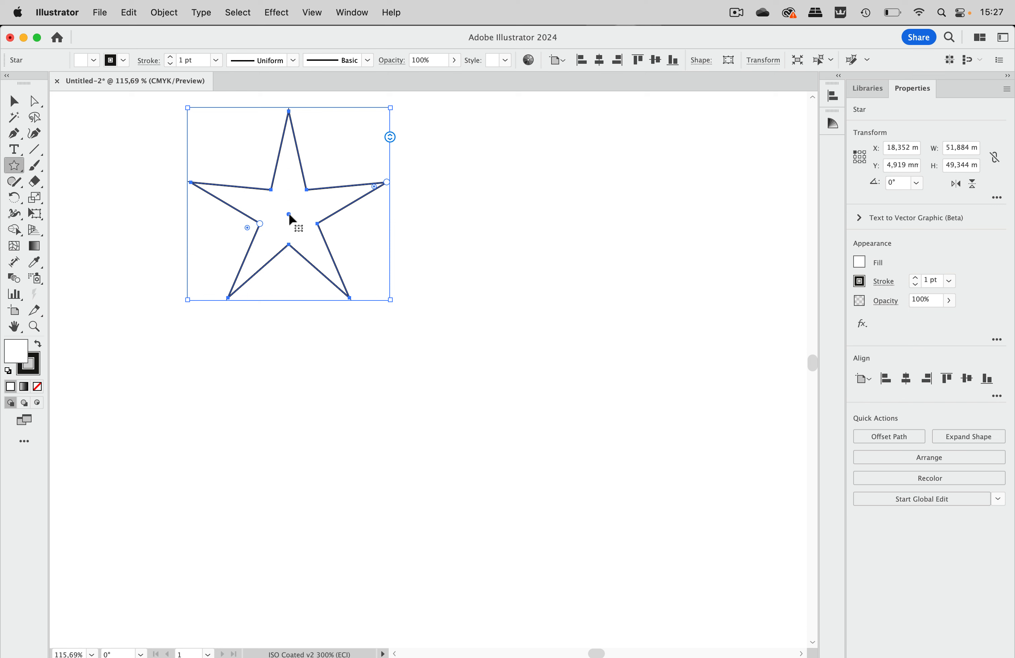
# Turn on Smart Guides and reselect the star with the Selection tool.
pyautogui.click(14, 102)
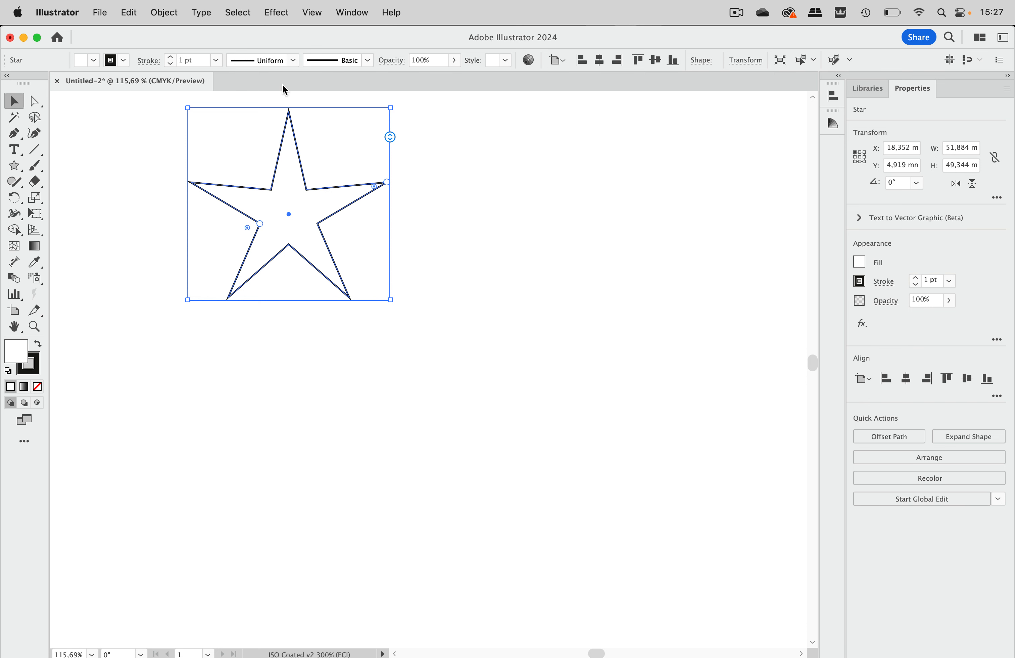
pyautogui.click(313, 13)
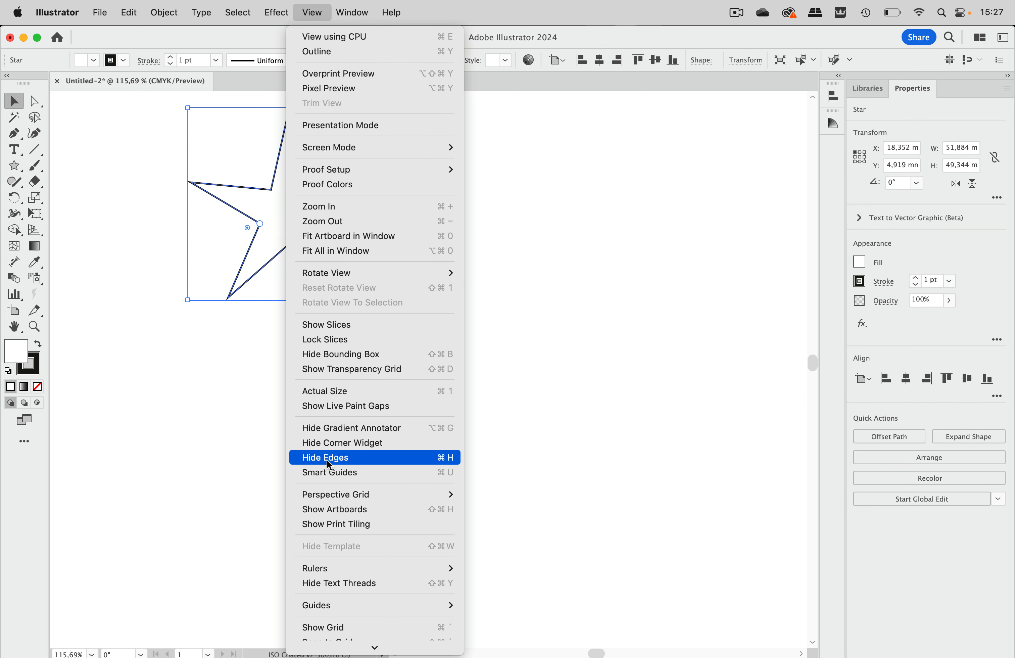
pyautogui.click(329, 471)
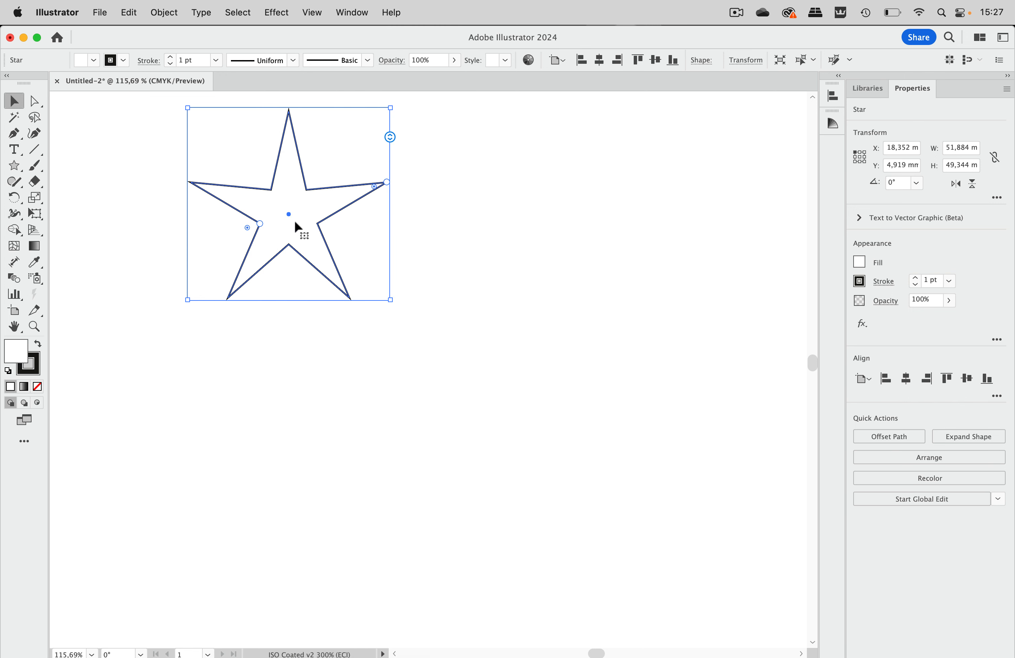
pyautogui.click(429, 220)
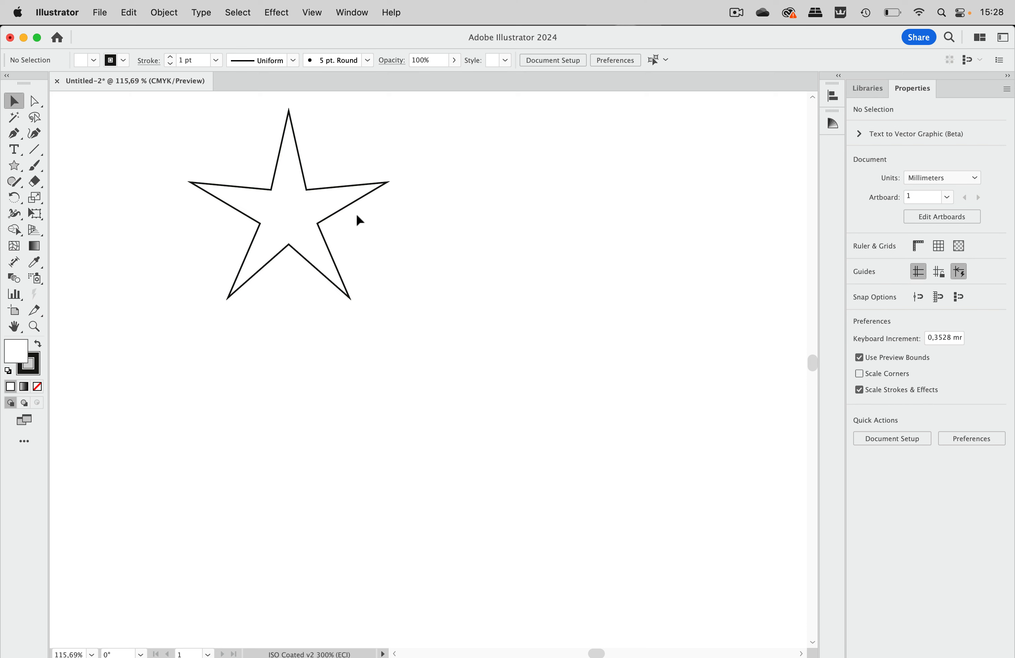
pyautogui.click(351, 202)
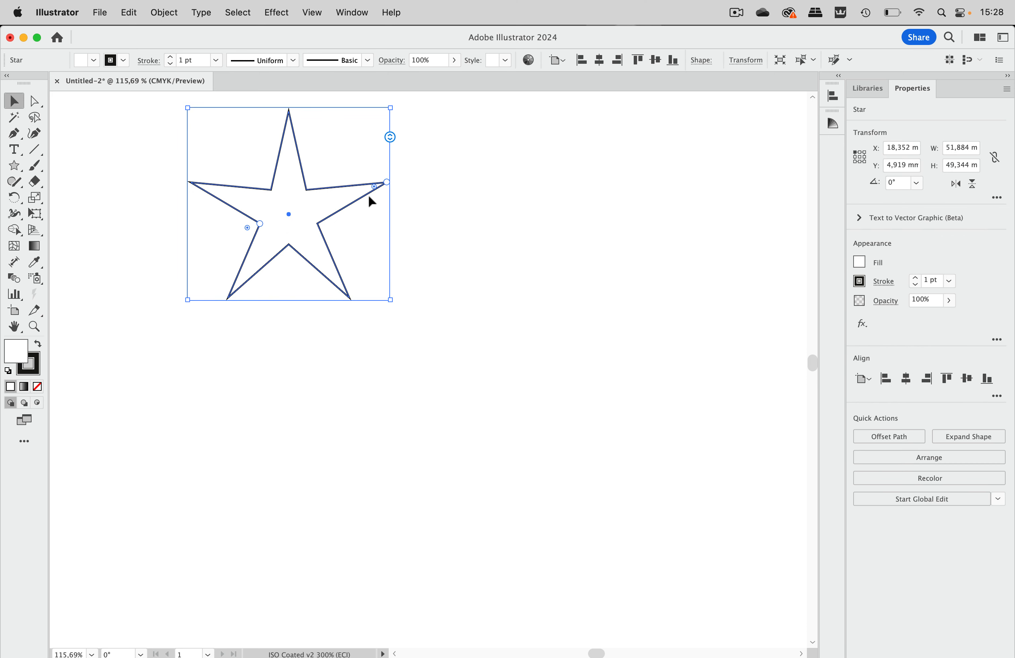
# Reshape the star to an outer radius of about 22 mm and an inner radius of about 9 mm.
pyautogui.moveTo(384, 178)
pyautogui.mouseDown()
pyautogui.moveTo(345, 195)
pyautogui.moveTo(400, 177)
pyautogui.moveTo(343, 198)
pyautogui.moveTo(399, 177)
pyautogui.moveTo(359, 180)
pyautogui.moveTo(392, 173)
pyautogui.moveTo(367, 177)
pyautogui.moveTo(371, 186)
pyautogui.mouseUp()
pyautogui.moveTo(259, 223)
pyautogui.mouseDown()
pyautogui.moveTo(276, 217)
pyautogui.moveTo(240, 230)
pyautogui.moveTo(270, 220)
pyautogui.moveTo(254, 225)
pyautogui.mouseUp()
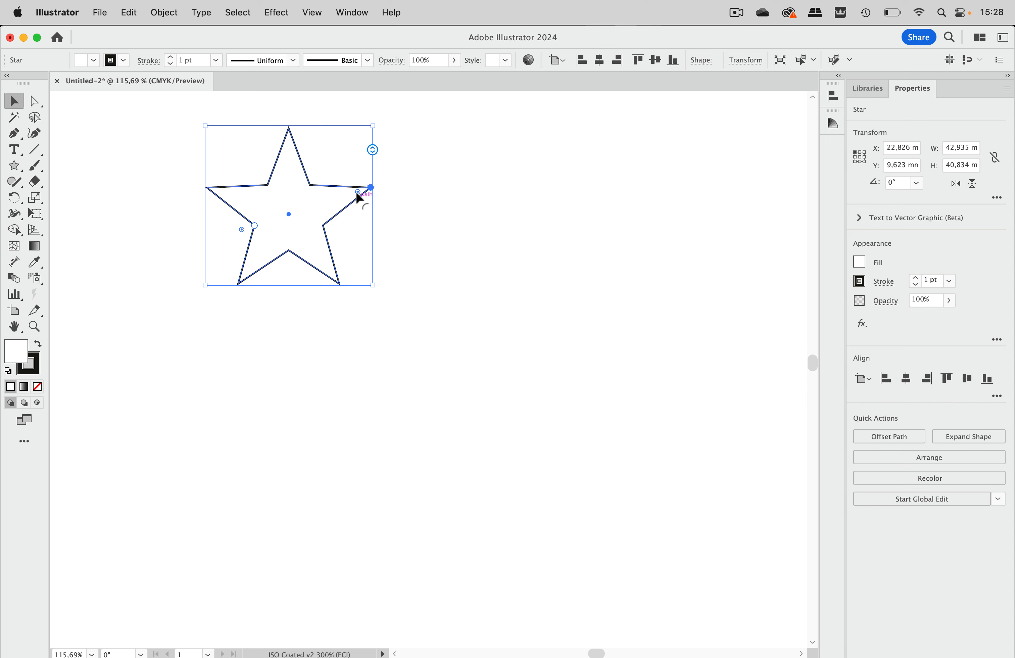
# Round the star's outer and inner corners, the inner ones to about 4.8 mm, and bring the outer points back to sharp.
pyautogui.moveTo(360, 196)
pyautogui.mouseDown()
pyautogui.moveTo(335, 199)
pyautogui.moveTo(347, 199)
pyautogui.mouseUp()
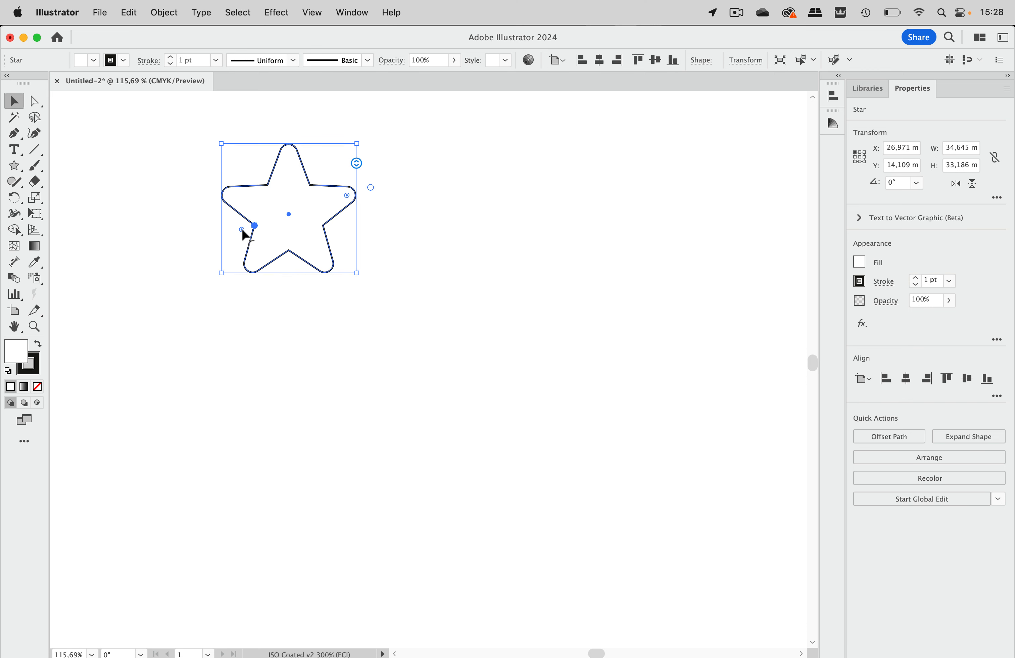
pyautogui.moveTo(242, 230); pyautogui.dragTo(232, 229)
pyautogui.moveTo(346, 196); pyautogui.dragTo(401, 174)
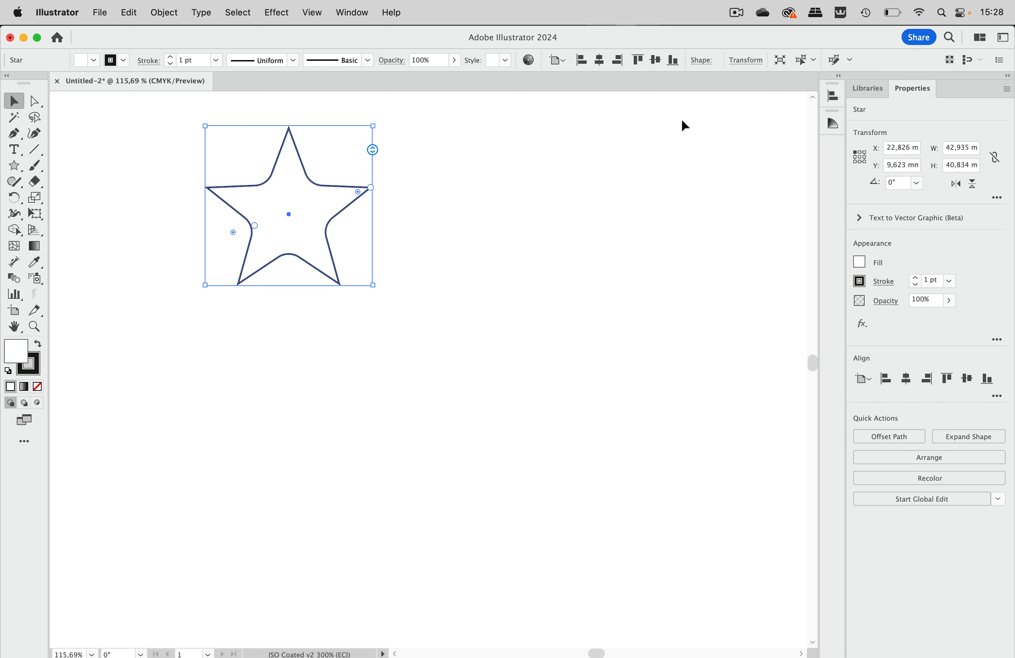
# Raise the star's point count to 50, and further to 500.
pyautogui.click(702, 64)
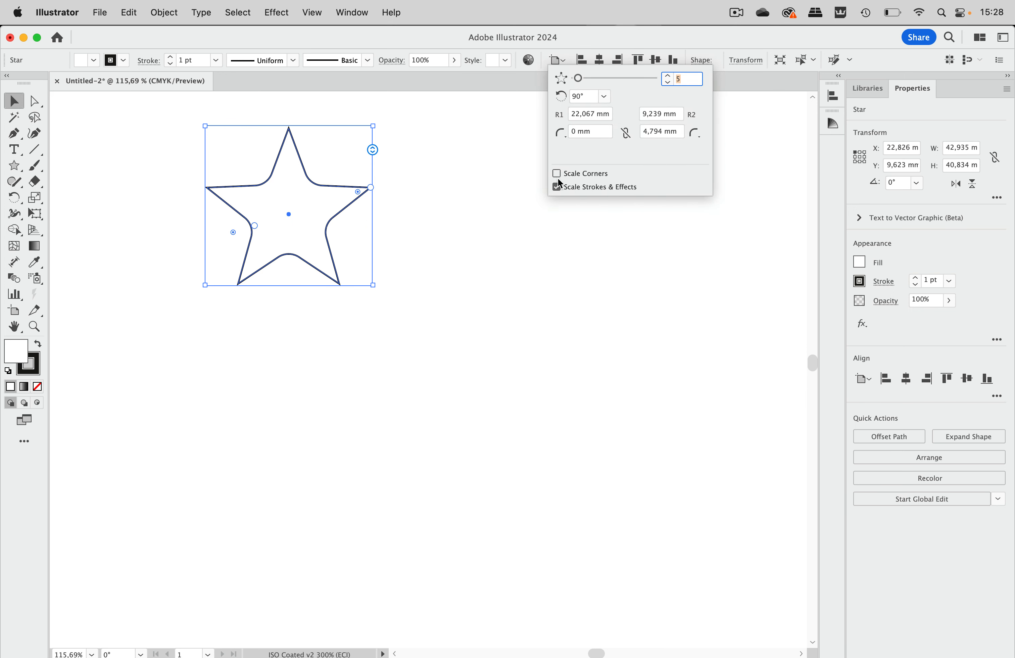
pyautogui.moveTo(580, 81); pyautogui.dragTo(677, 86)
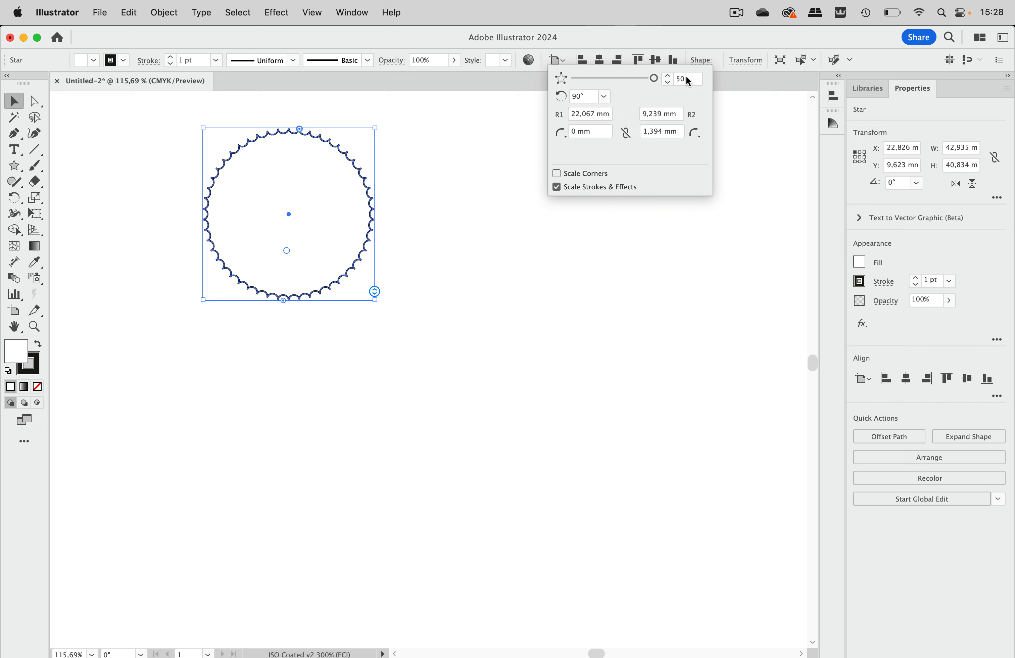
pyautogui.click(665, 77)
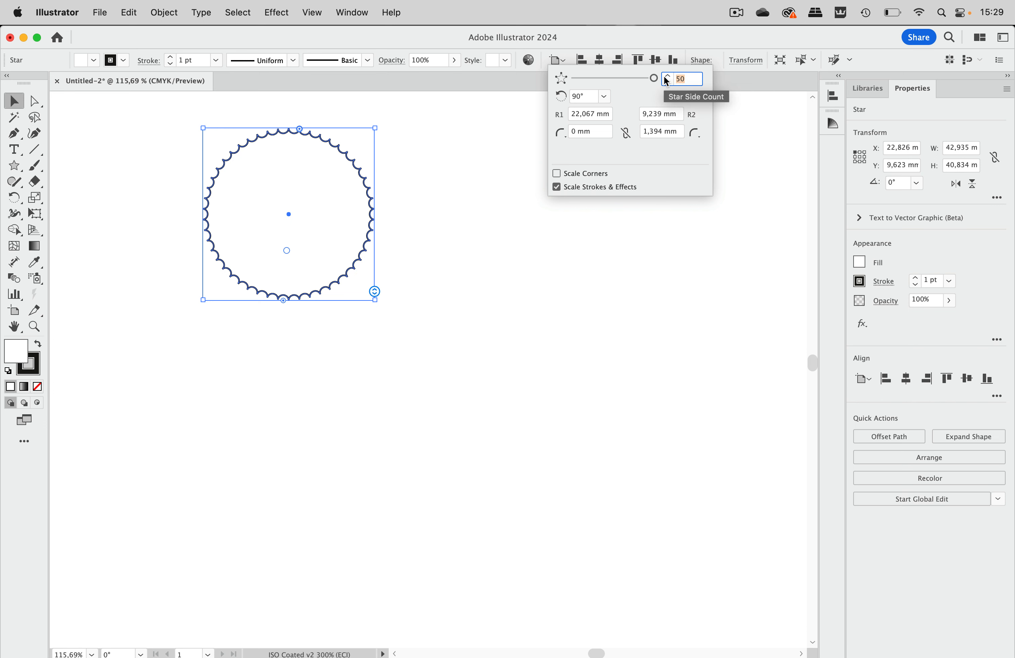
pyautogui.write('500')
pyautogui.press('Return')
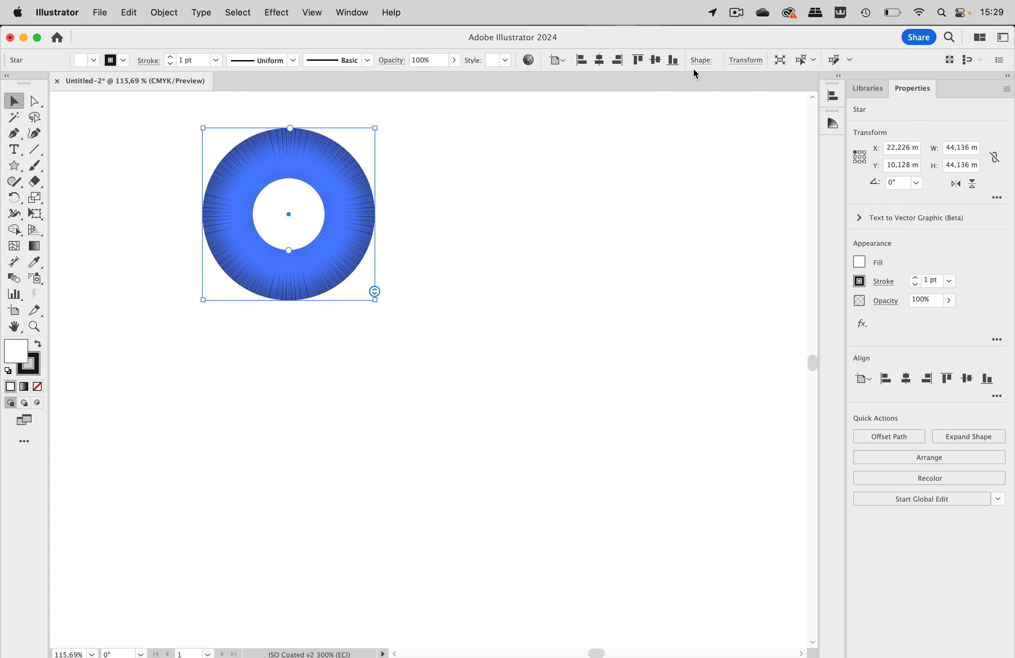
# Set the star's point count to 7.
pyautogui.click(703, 61)
pyautogui.write('7')
pyautogui.press('Return')
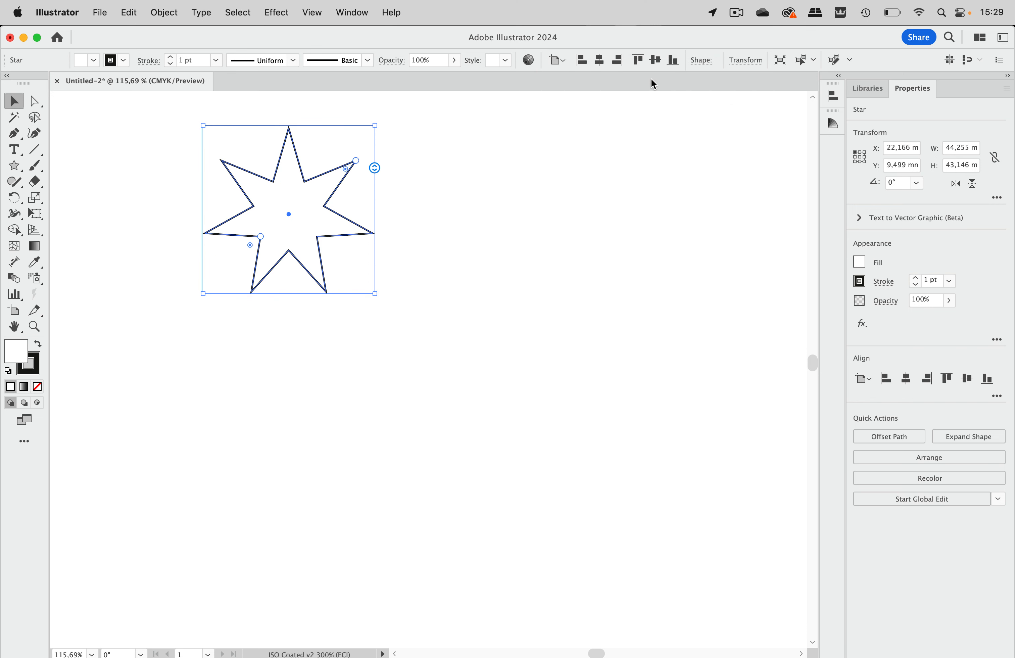
# Set the star's angle to 0° in its shape properties.
pyautogui.click(700, 62)
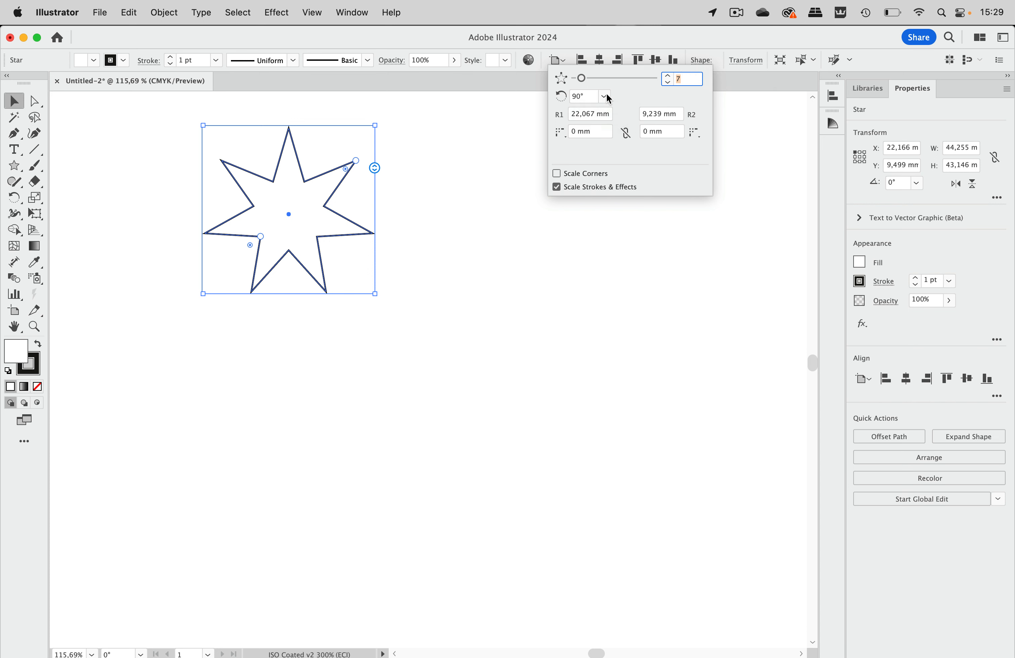
pyautogui.click(585, 96)
pyautogui.write('0')
pyautogui.press('Return')
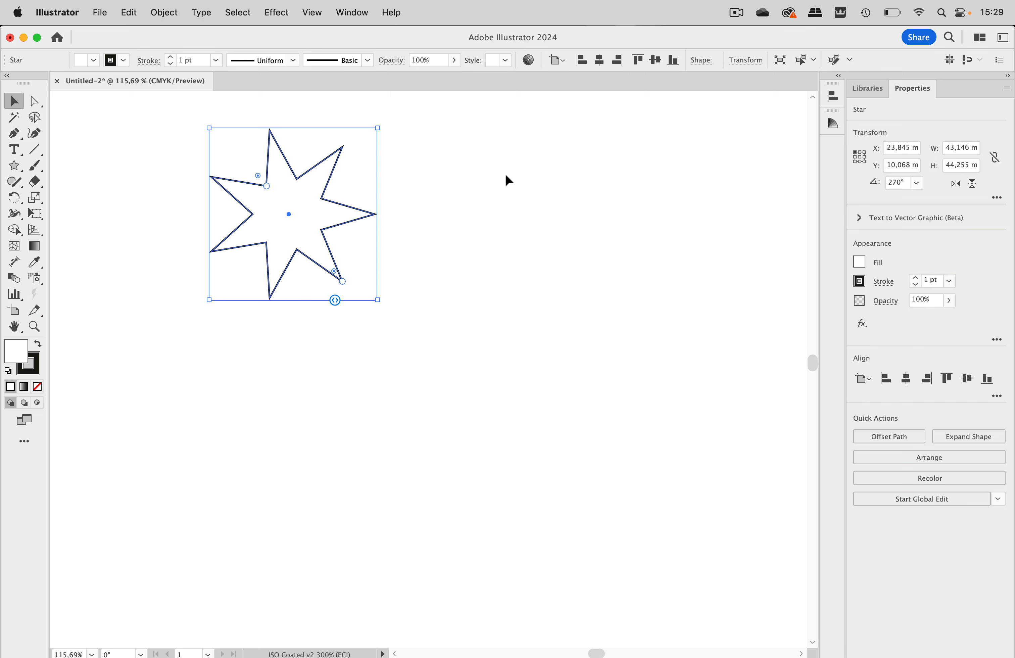
# Link the star's two corner radius values and set both to 3 mm.
pyautogui.click(704, 62)
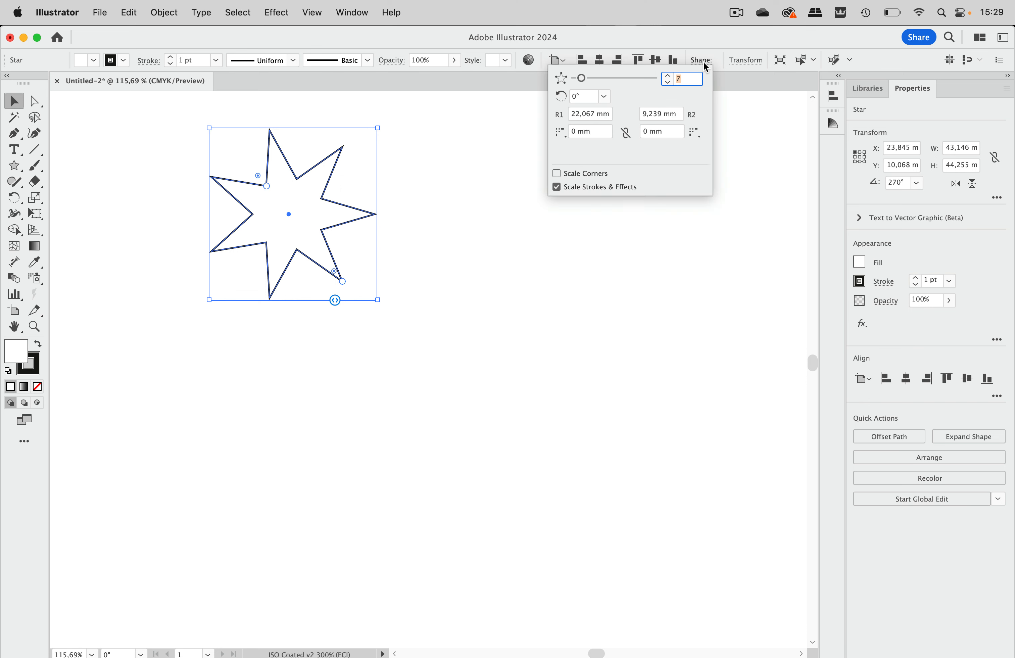
pyautogui.click(586, 115)
pyautogui.click(625, 134)
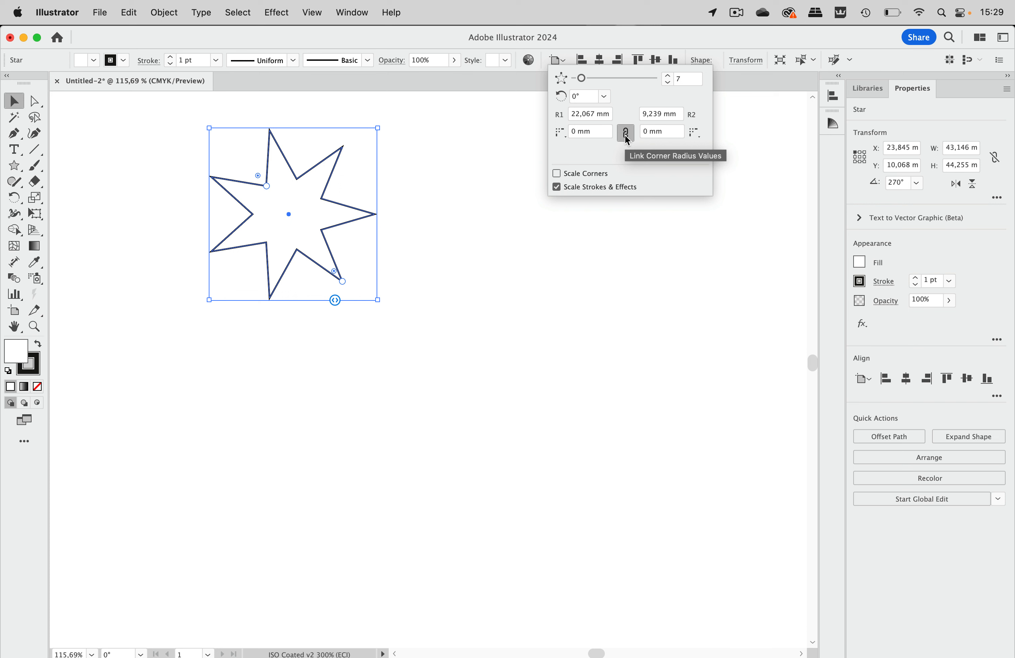
pyautogui.click(571, 135)
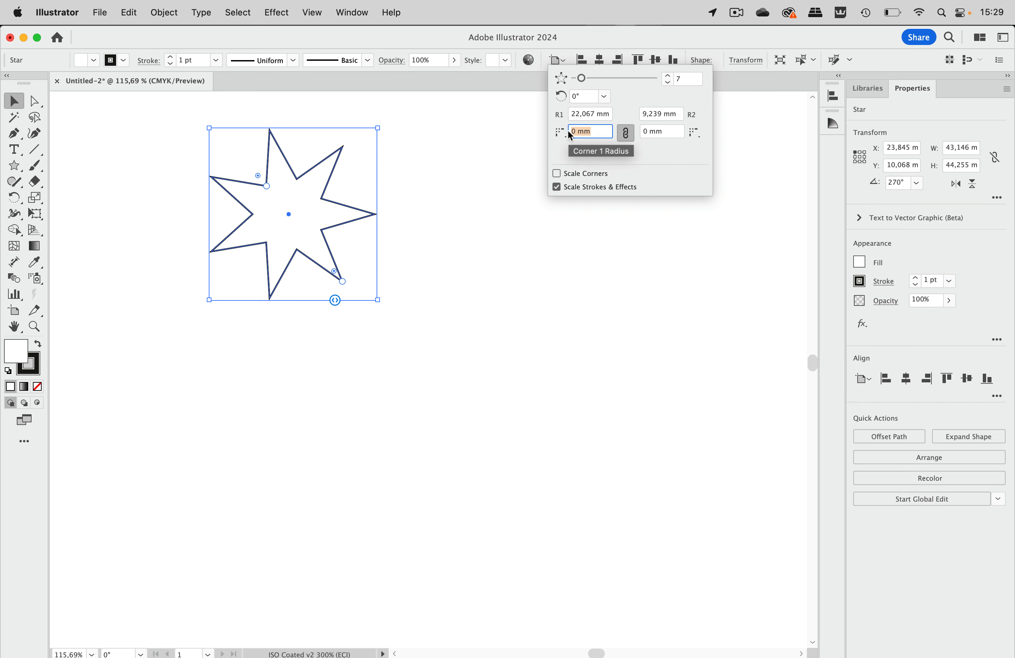
pyautogui.click(560, 132)
pyautogui.click(567, 147)
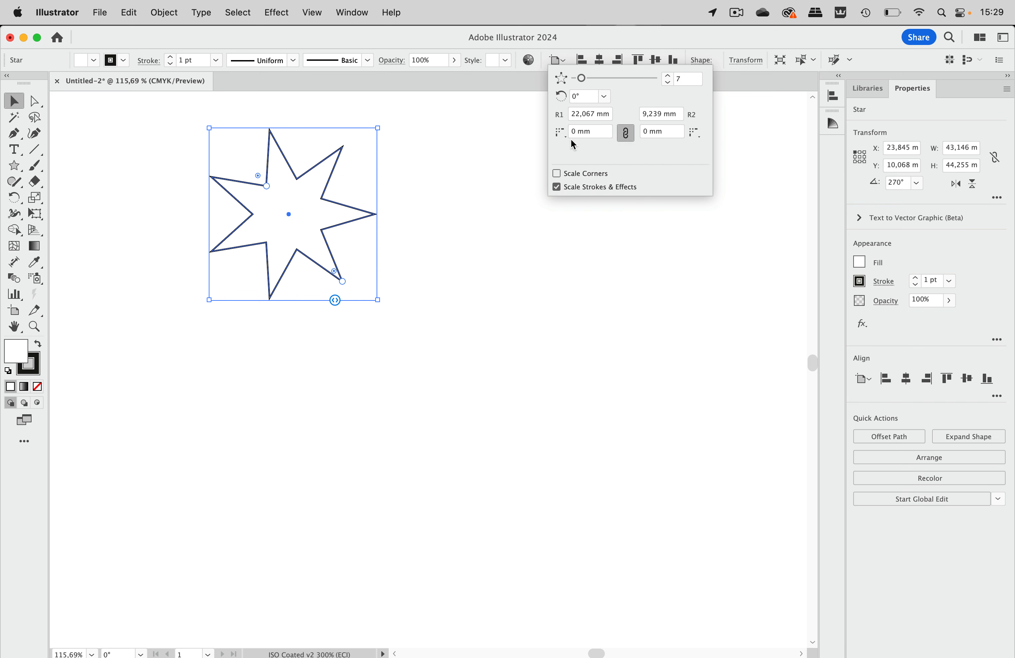
pyautogui.write('3')
pyautogui.click(671, 135)
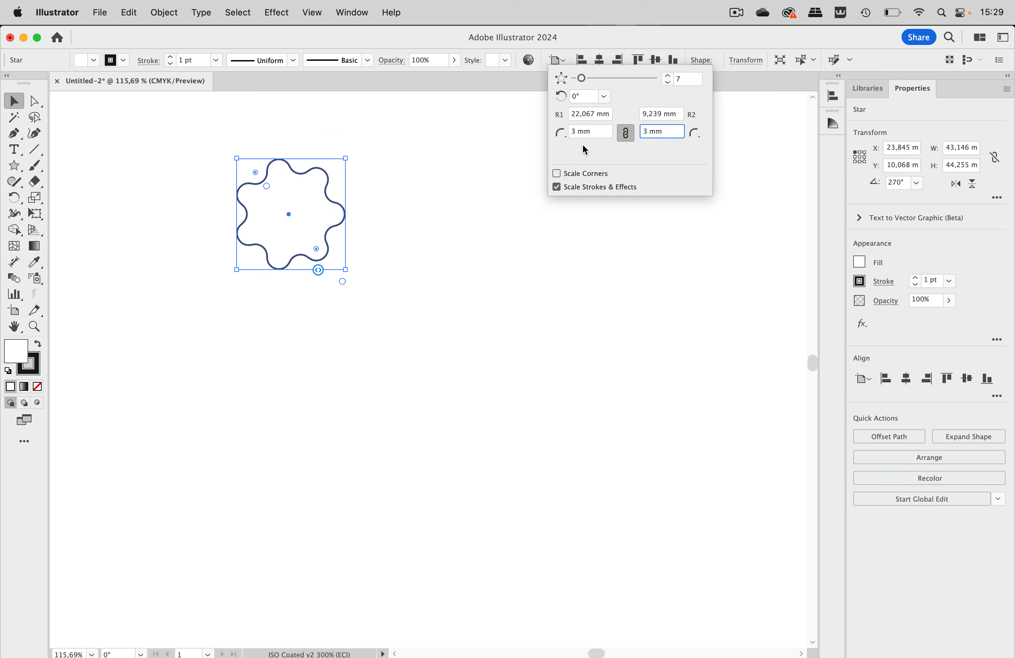
# Switch the outer corners to the chamfered type and set the linked corner radii to 0 mm.
pyautogui.click(560, 133)
pyautogui.click(592, 151)
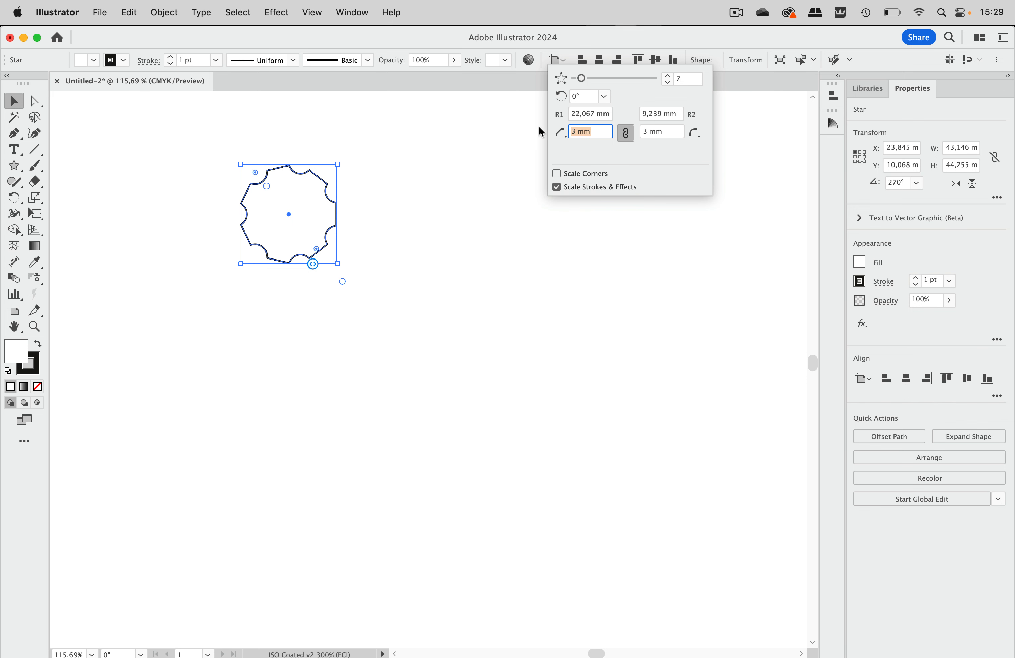
pyautogui.write('0')
pyautogui.press('Return')
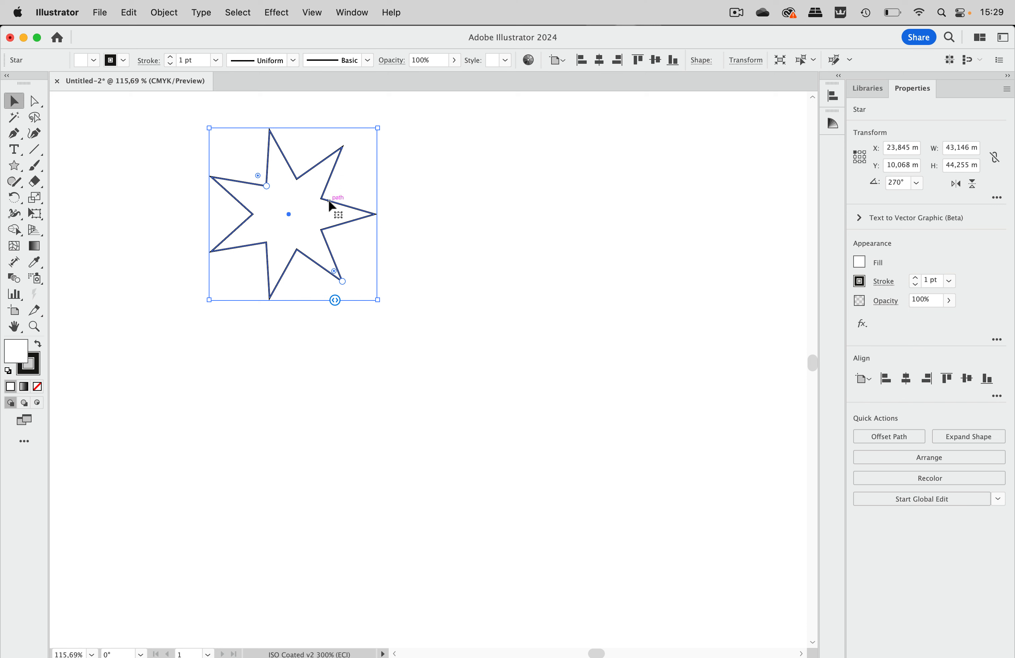
# Round the star's outer points and restore them to sharp, adjusting the inner radius to about 10.5 mm.
pyautogui.click(701, 58)
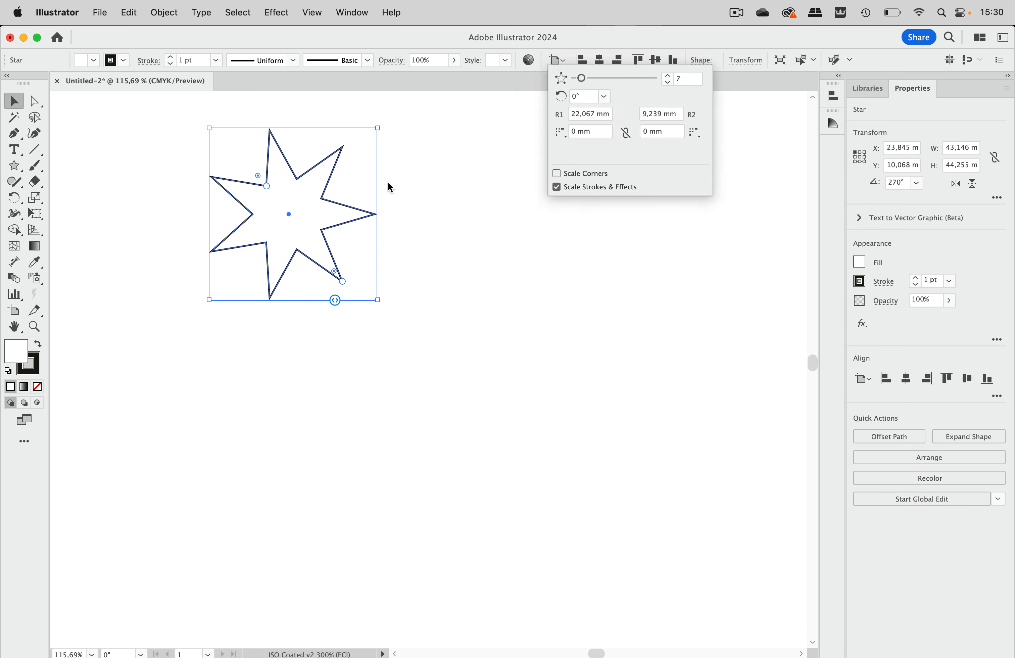
pyautogui.click(340, 276)
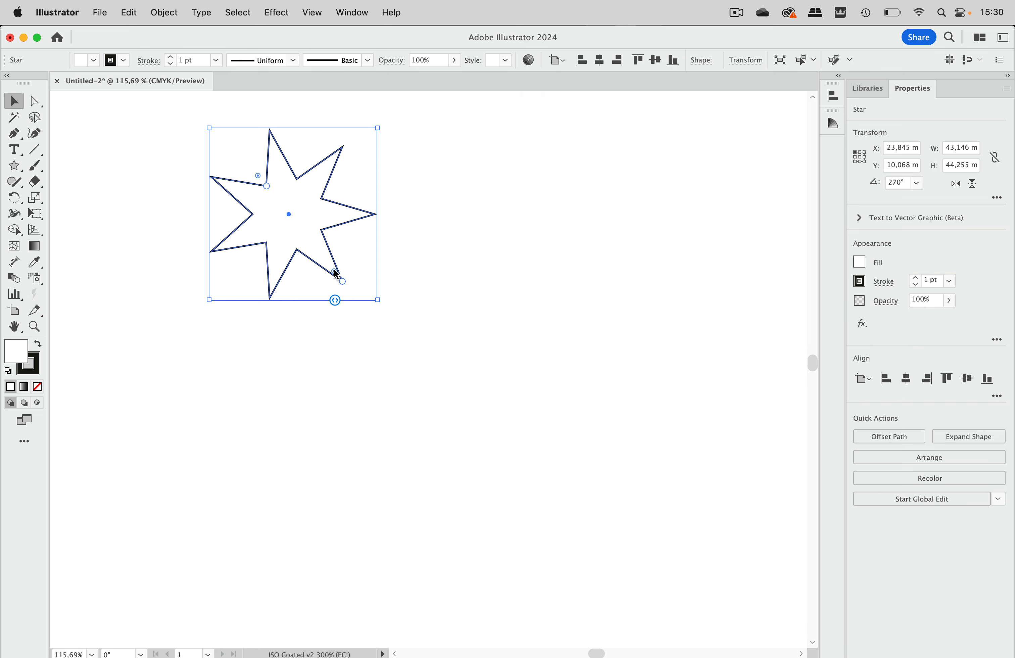
pyautogui.moveTo(334, 269); pyautogui.dragTo(323, 255)
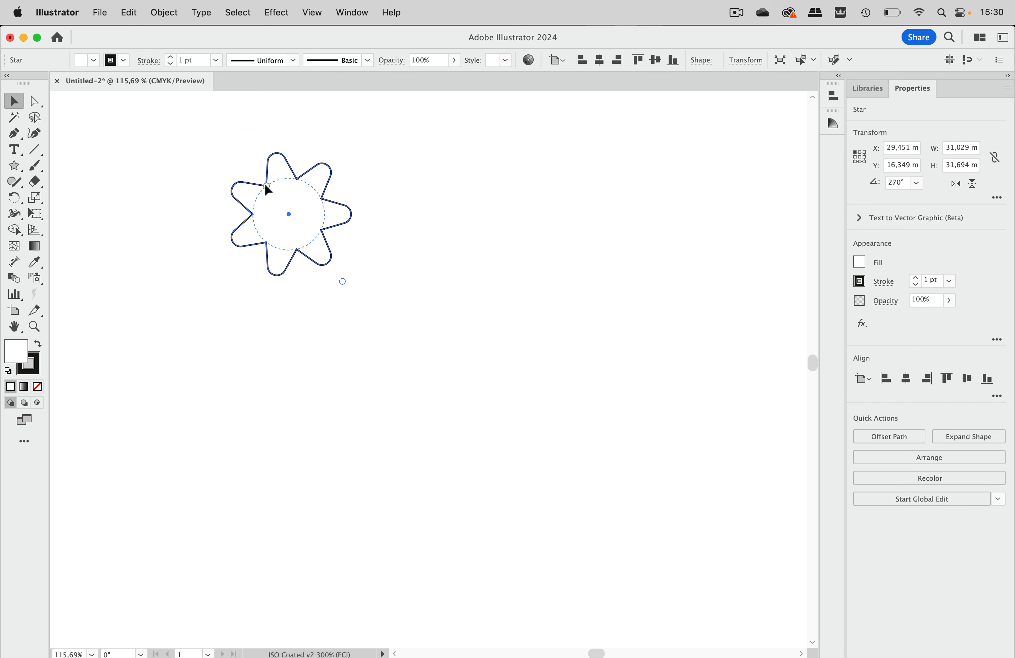
pyautogui.moveTo(265, 186)
pyautogui.mouseDown()
pyautogui.moveTo(278, 197)
pyautogui.moveTo(254, 181)
pyautogui.mouseUp()
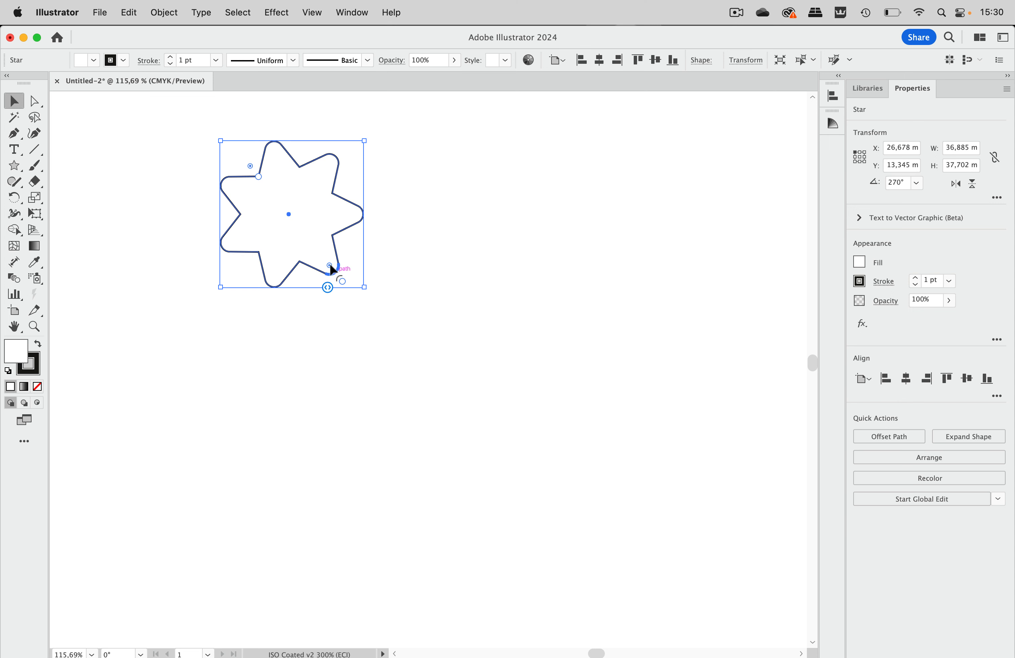
pyautogui.moveTo(335, 271); pyautogui.dragTo(382, 364)
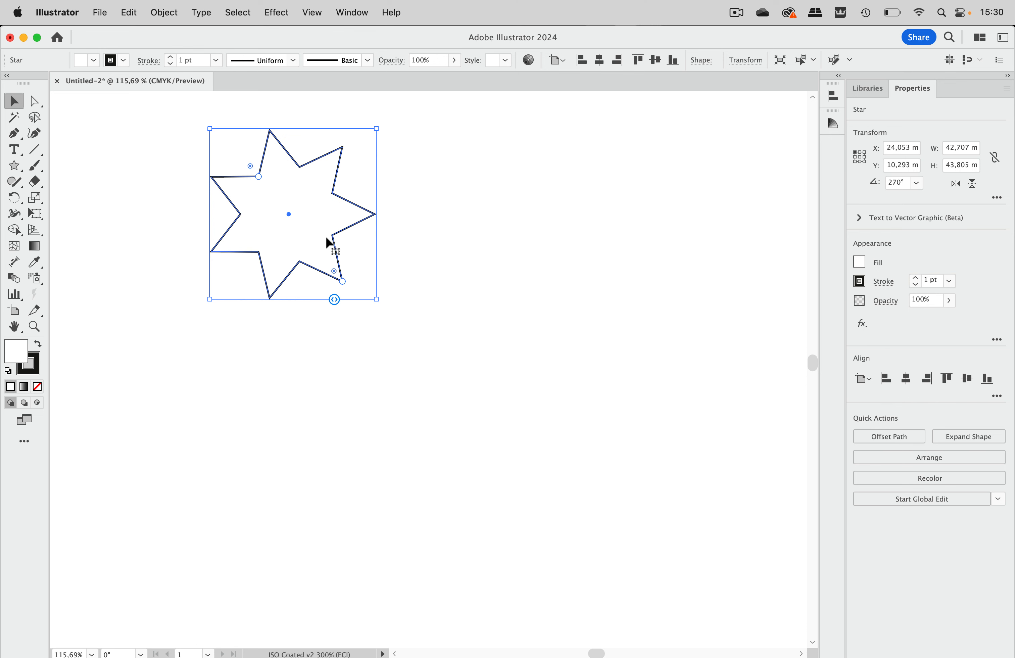
pyautogui.moveTo(260, 173)
pyautogui.mouseDown()
pyautogui.moveTo(274, 192)
pyautogui.moveTo(251, 167)
pyautogui.moveTo(265, 178)
pyautogui.mouseUp()
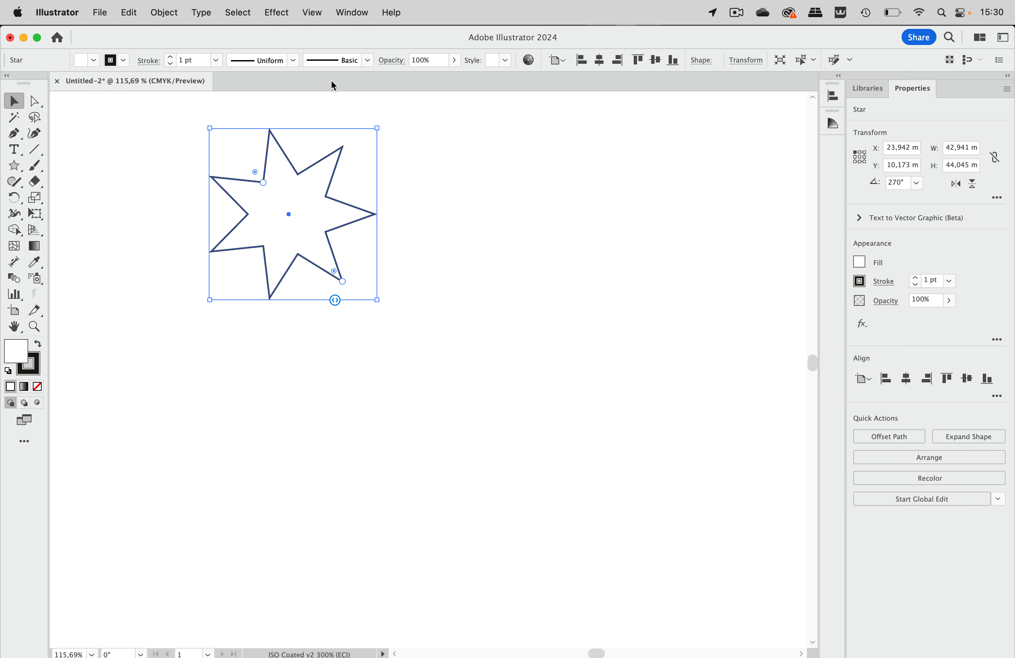
# Open the Transform panel to review the star's properties, and close it again.
pyautogui.click(360, 13)
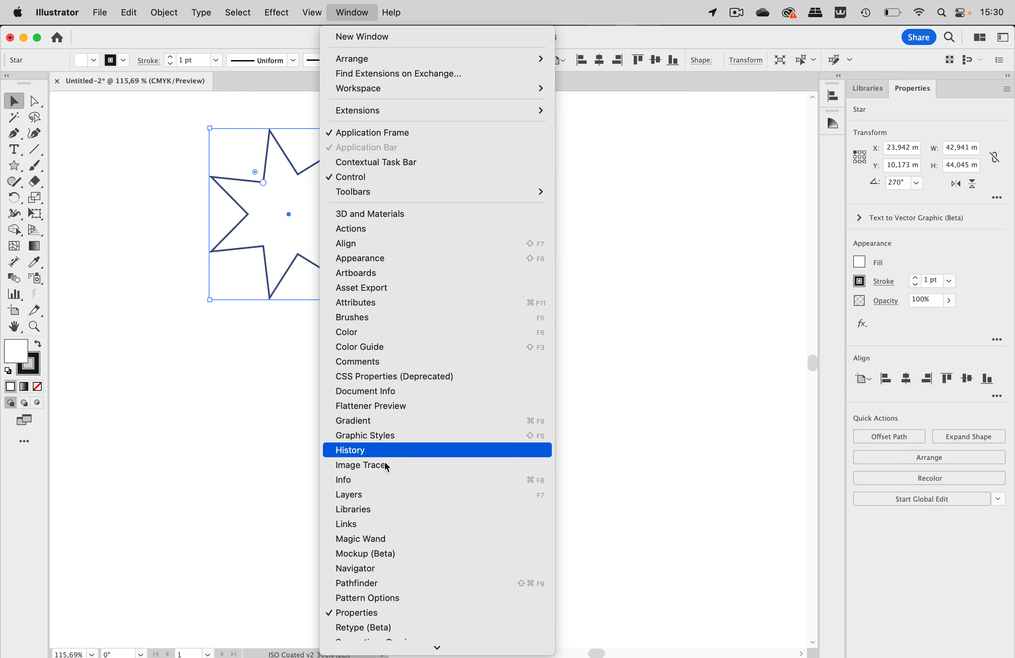
pyautogui.scroll(-8, 385, 464)
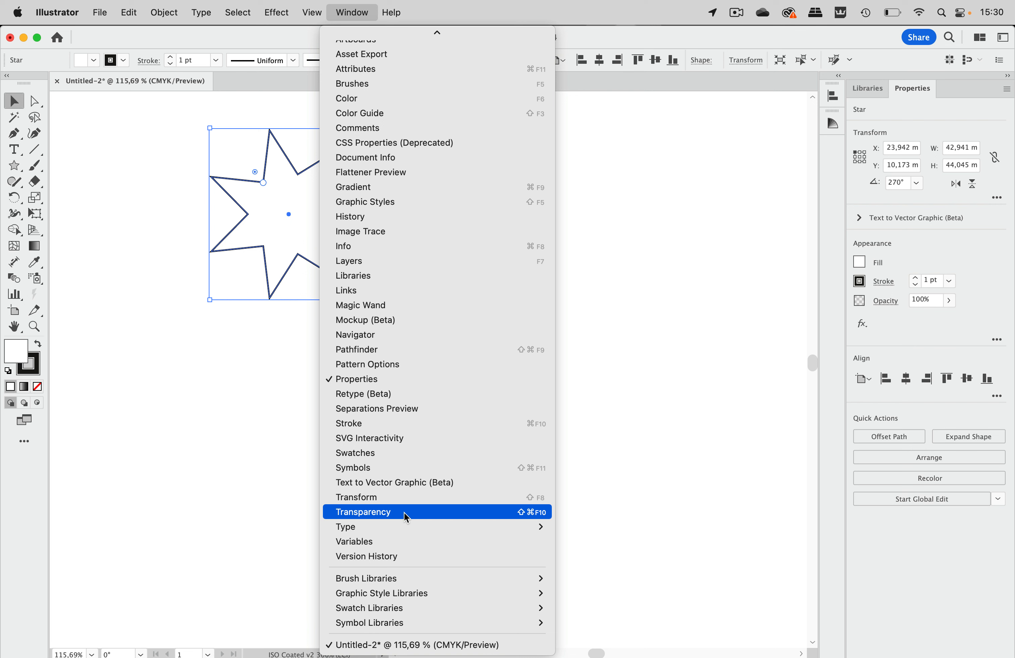
pyautogui.click(402, 497)
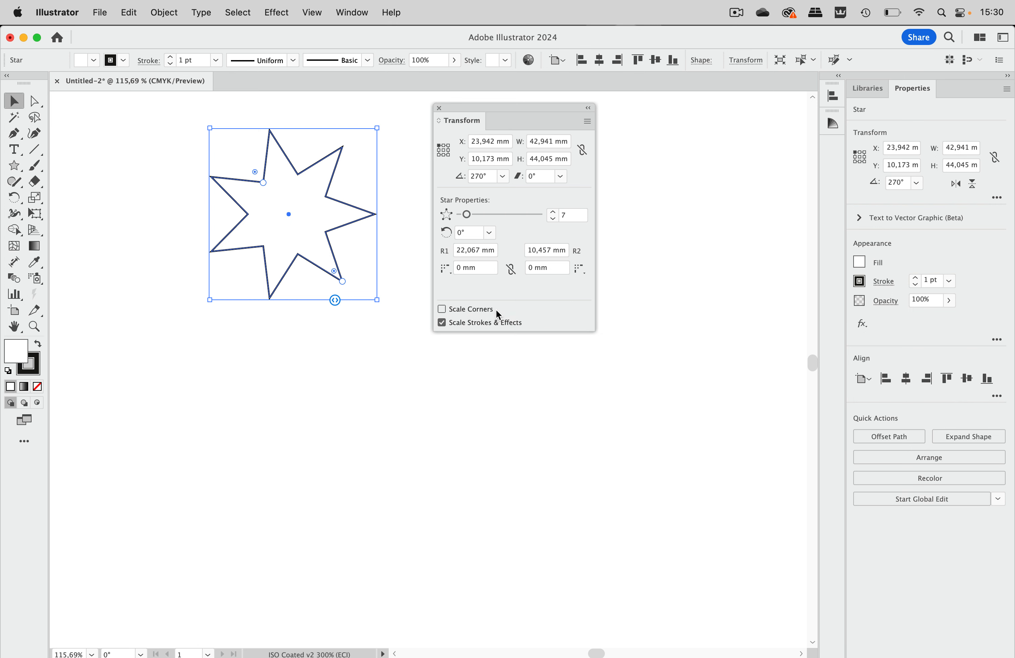
pyautogui.click(439, 108)
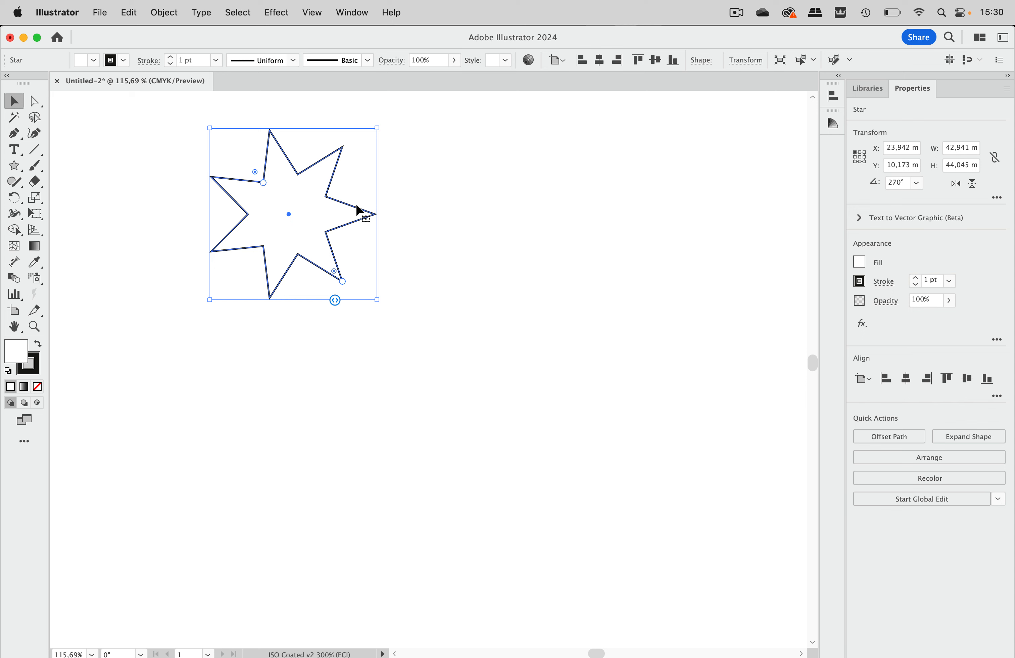
# Replace the existing star with a new three-pointed one about 48 by 43 mm, straightening its sides into a triangle.
pyautogui.press('Delete')
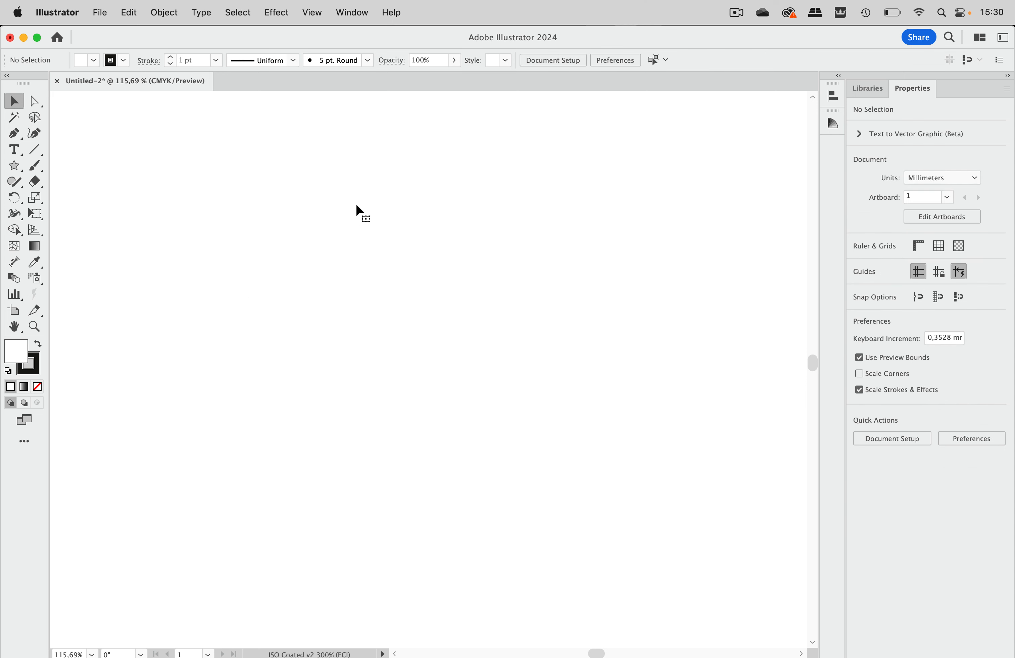
pyautogui.click(14, 165)
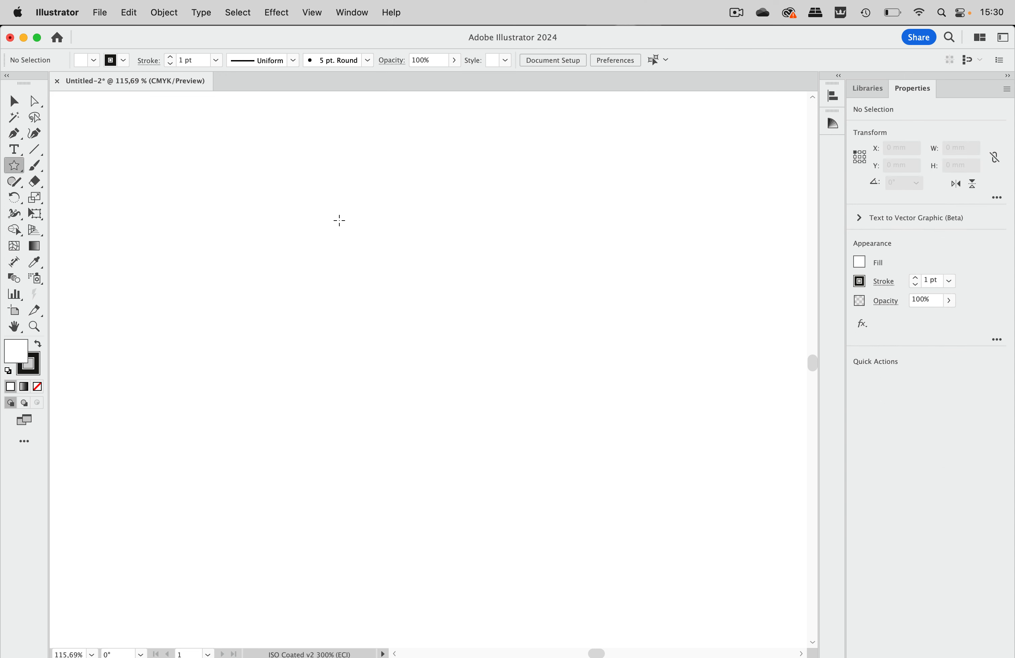
pyautogui.moveTo(329, 208); pyautogui.dragTo(420, 268)
pyautogui.press('Down')
pyautogui.press('Down')
pyautogui.press('Down')
pyautogui.press('Down')
pyautogui.press('Down')
pyautogui.press('Down')
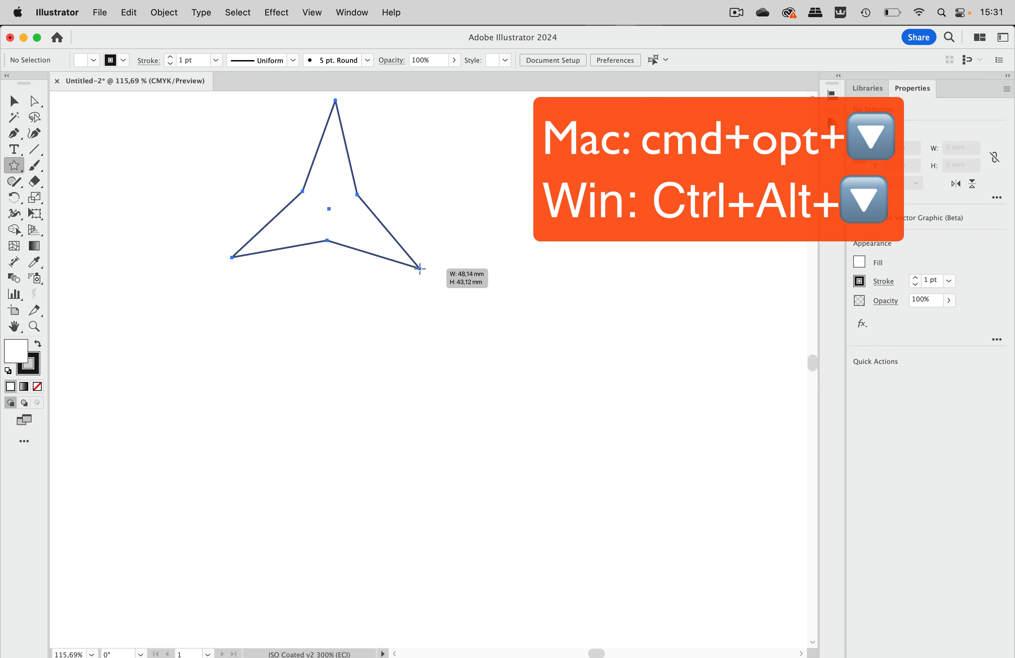
pyautogui.press('alt')
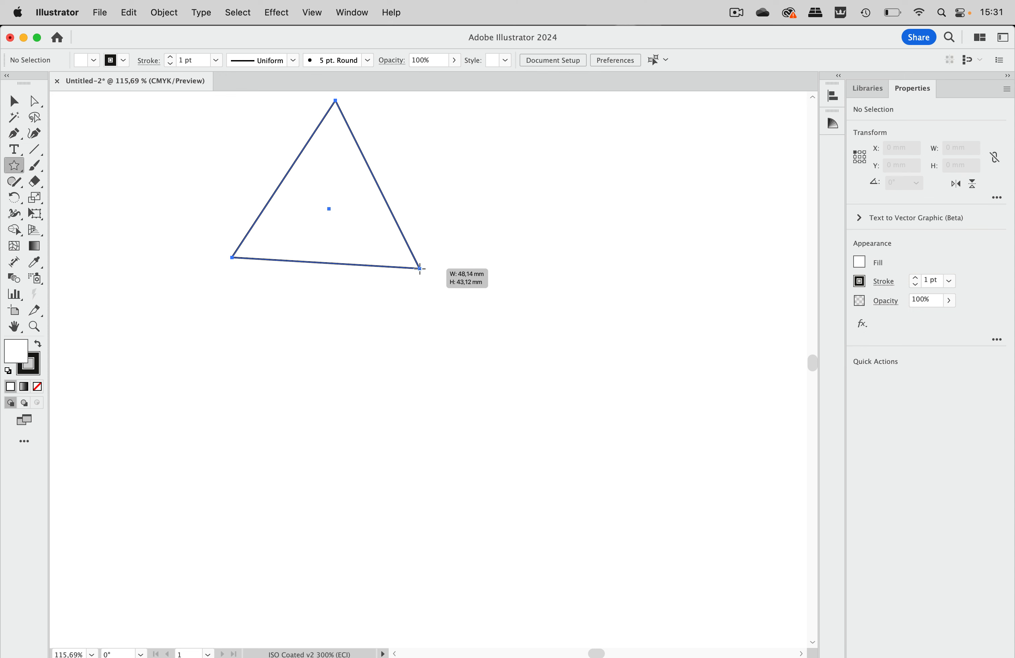
# Increase the number of points on the star being drawn to form a 20-tip burst of crossing lines about 51 mm across.
pyautogui.moveTo(420, 269)
pyautogui.mouseDown()
pyautogui.moveTo(398, 252)
pyautogui.moveTo(403, 267)
pyautogui.moveTo(393, 268)
pyautogui.moveTo(410, 274)
pyautogui.moveTo(386, 264)
pyautogui.moveTo(398, 274)
pyautogui.mouseUp()
pyautogui.press('Up')
pyautogui.press('Up')
pyautogui.press('Up')
pyautogui.press('Up')
pyautogui.press('Up')
pyautogui.press('Up')
pyautogui.press('Up')
pyautogui.press('Up')
pyautogui.press('Up')
pyautogui.press('Up')
pyautogui.press('Up')
pyautogui.press('Up')
pyautogui.press('Up')
pyautogui.press('Up')
pyautogui.press('Up')
pyautogui.press('Up')
pyautogui.press('Up')
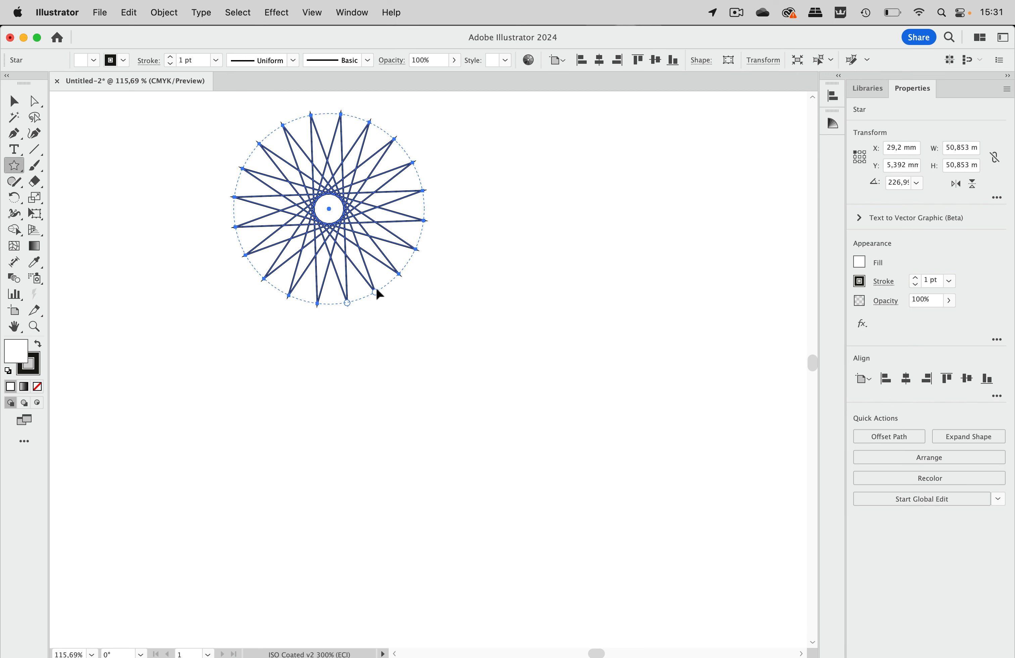
# Round every other tip of the starburst, and give it a red fill with no stroke.
pyautogui.moveTo(344, 289); pyautogui.dragTo(341, 281)
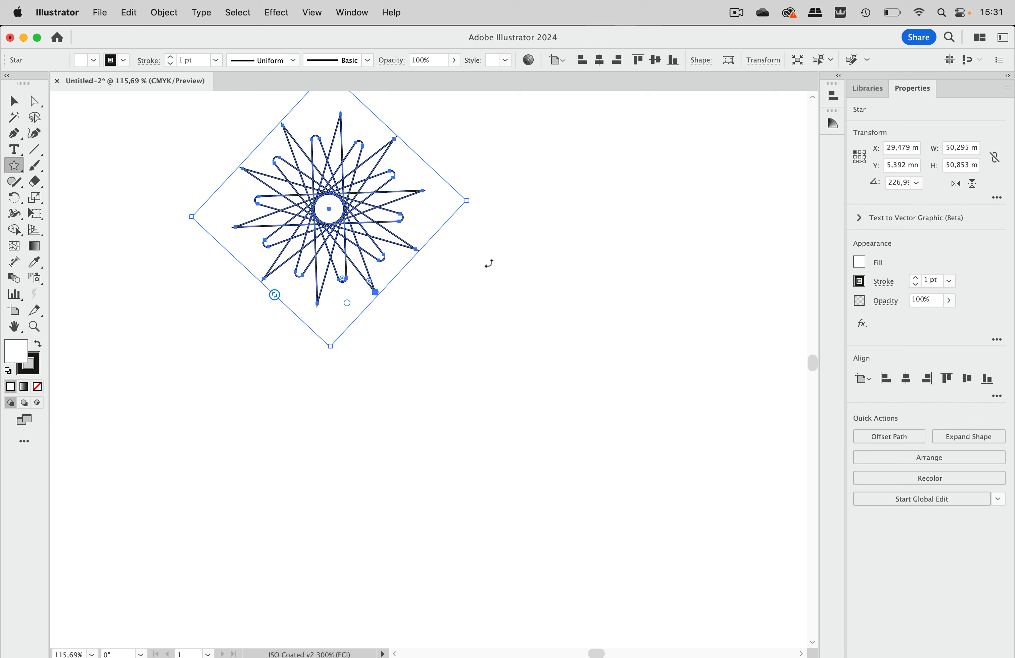
pyautogui.click(94, 60)
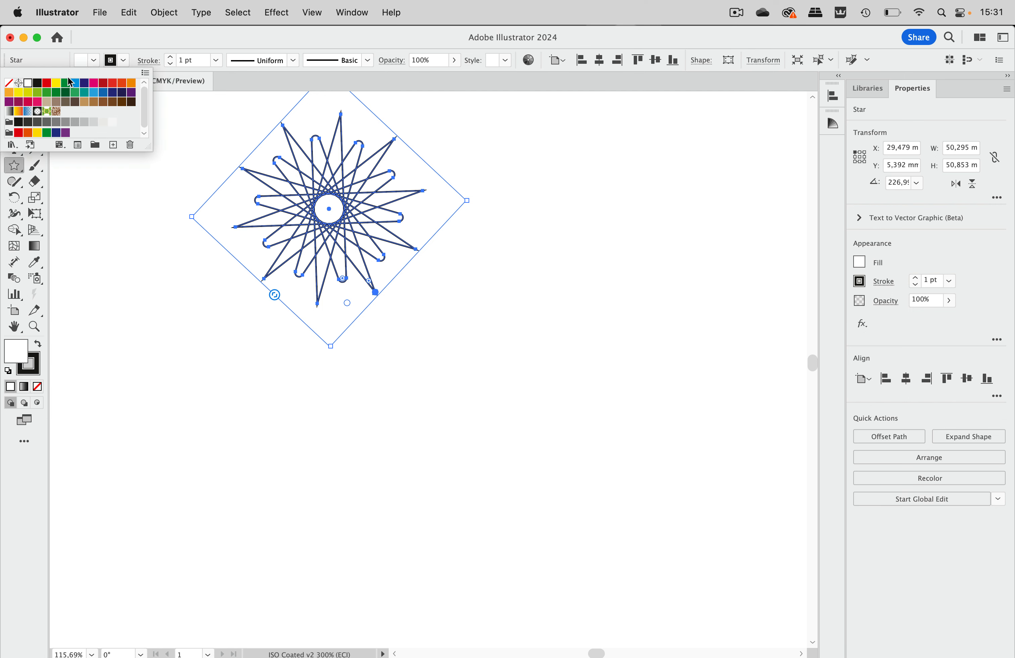
pyautogui.click(46, 83)
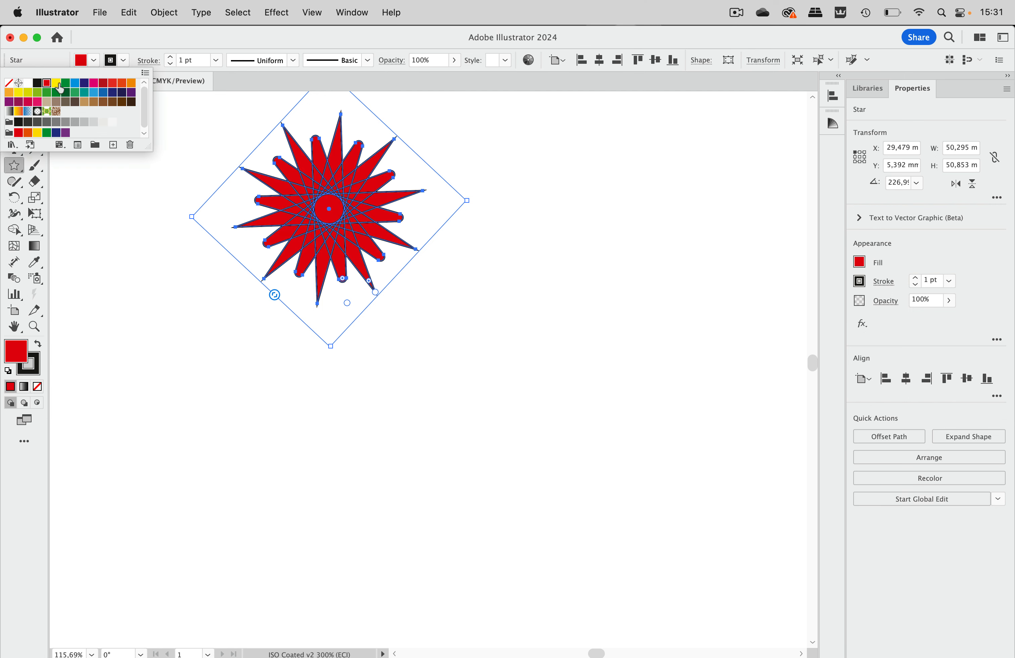
pyautogui.click(124, 61)
pyautogui.click(9, 83)
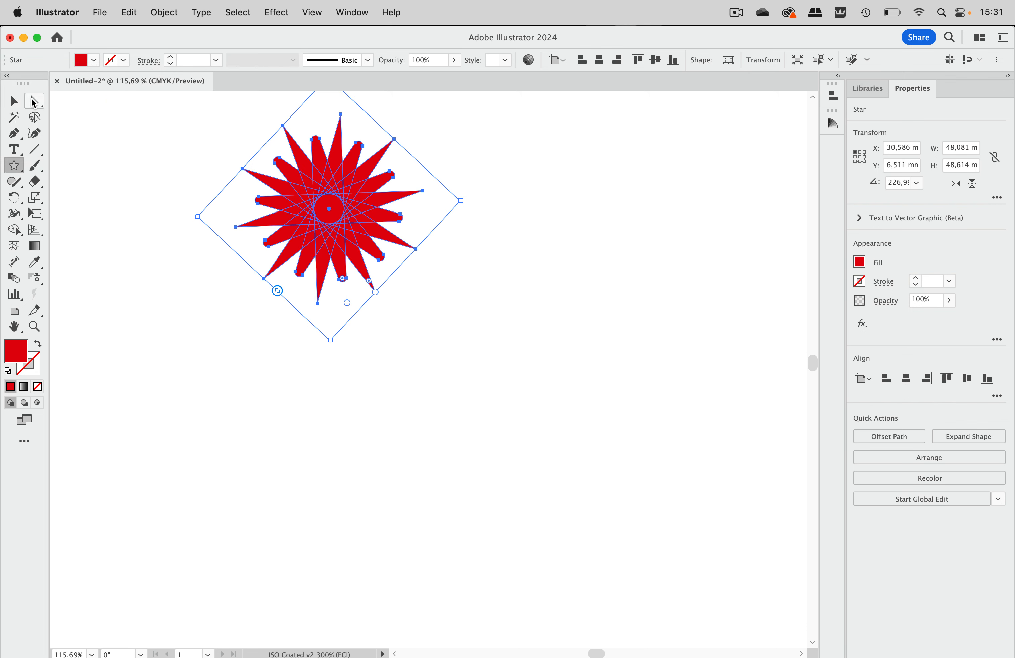
# Reposition the red starburst at about X 25.9 mm, Y 15.9 mm, and check it with and without its selection outline.
pyautogui.click(12, 105)
pyautogui.click(154, 137)
pyautogui.moveTo(340, 195); pyautogui.dragTo(321, 232)
pyautogui.click(488, 199)
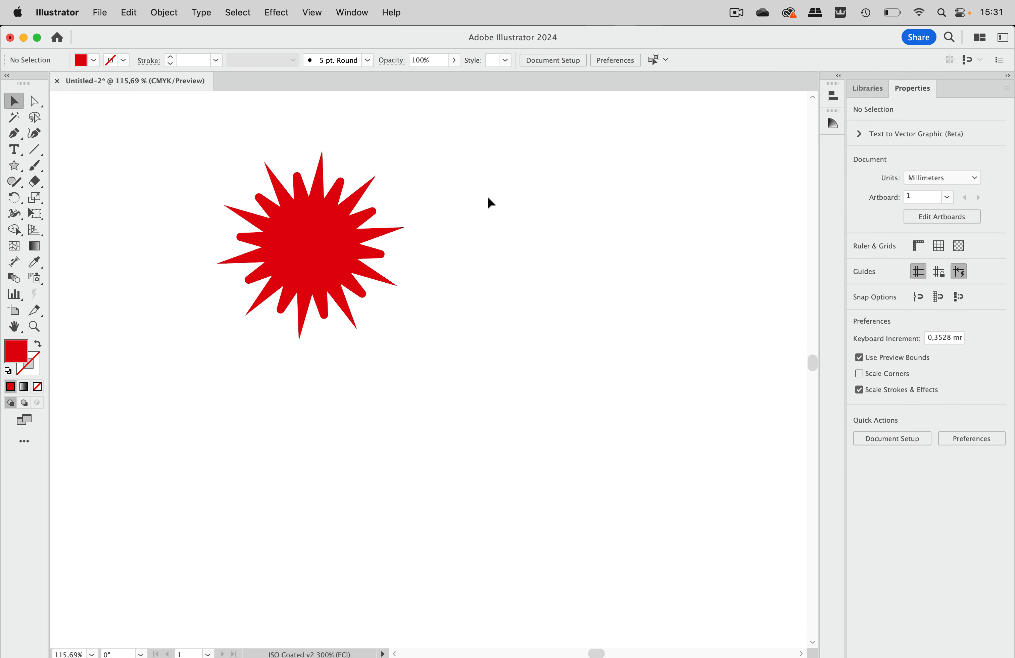
pyautogui.click(316, 231)
pyautogui.moveTo(259, 328)
pyautogui.mouseDown()
pyautogui.moveTo(223, 294)
pyautogui.moveTo(271, 343)
pyautogui.moveTo(258, 328)
pyautogui.mouseUp()
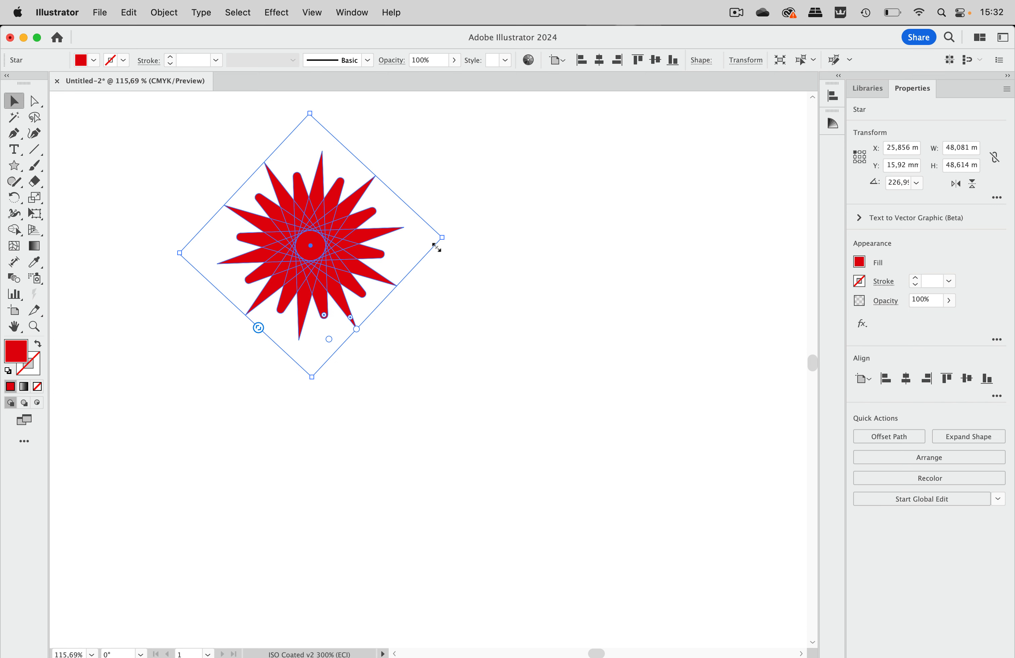
# Draw a second red star about 47 mm across beside the starburst, reducing it to nine points.
pyautogui.click(14, 166)
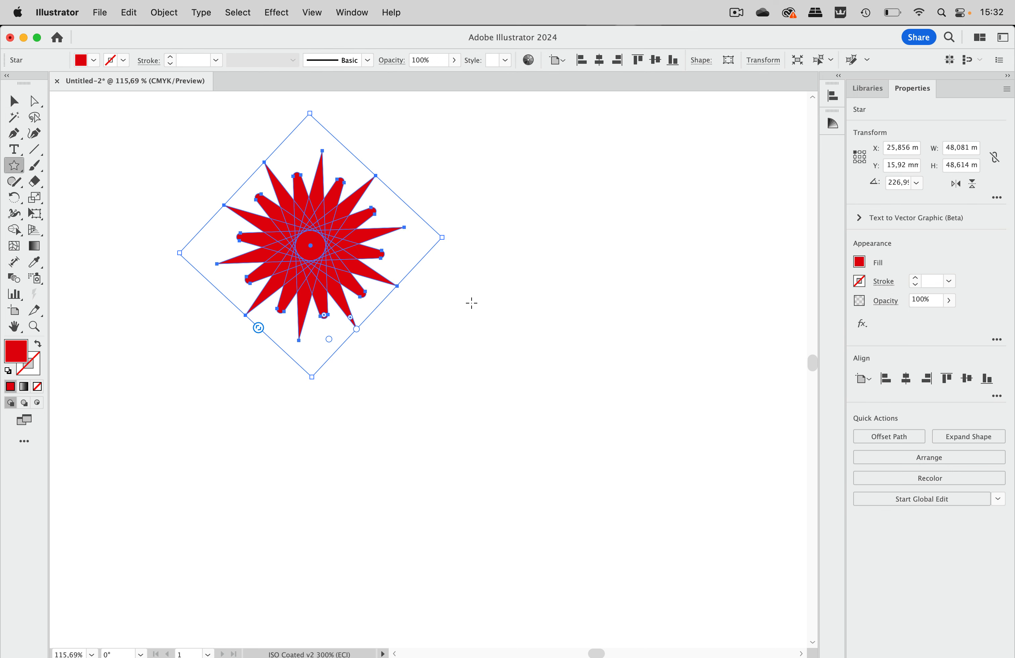
pyautogui.moveTo(581, 259); pyautogui.dragTo(630, 338)
pyautogui.press('Down')
pyautogui.press('Down')
pyautogui.press('Down')
pyautogui.press('Down')
pyautogui.press('Down')
pyautogui.press('Down')
pyautogui.press('Down')
pyautogui.press('Down')
pyautogui.press('Down')
pyautogui.press('Down')
pyautogui.press('Down')
pyautogui.press('Down')
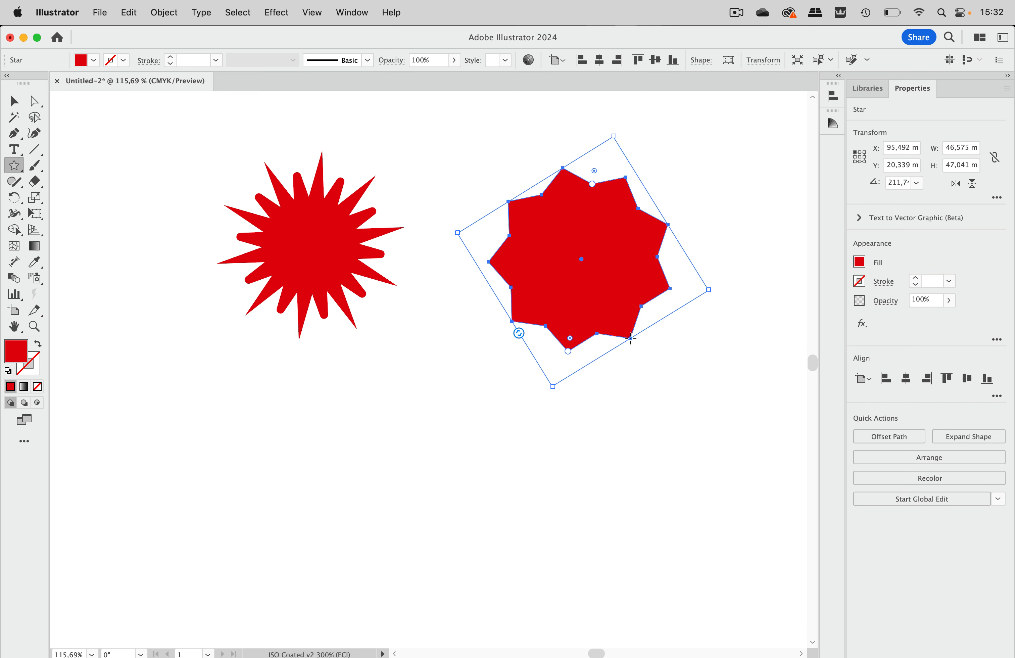